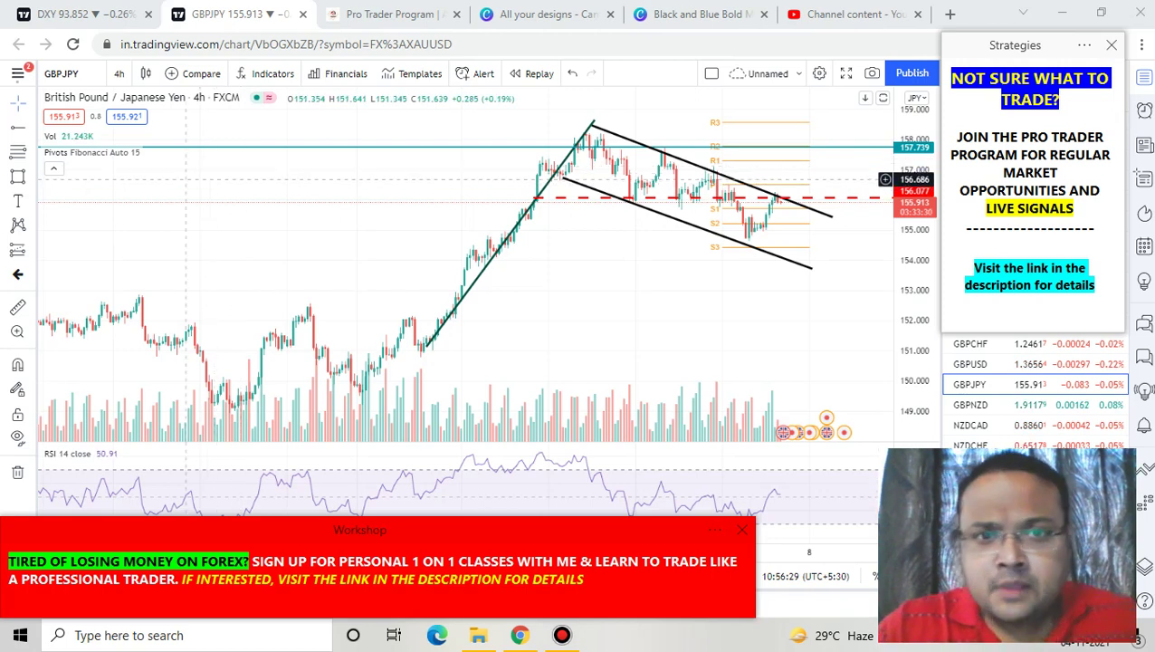
Sketch a red freehand peak rising to the channel's upper end and falling back on the GBPJPY chart, and clear it
scroll(234, 178, "up", 1)
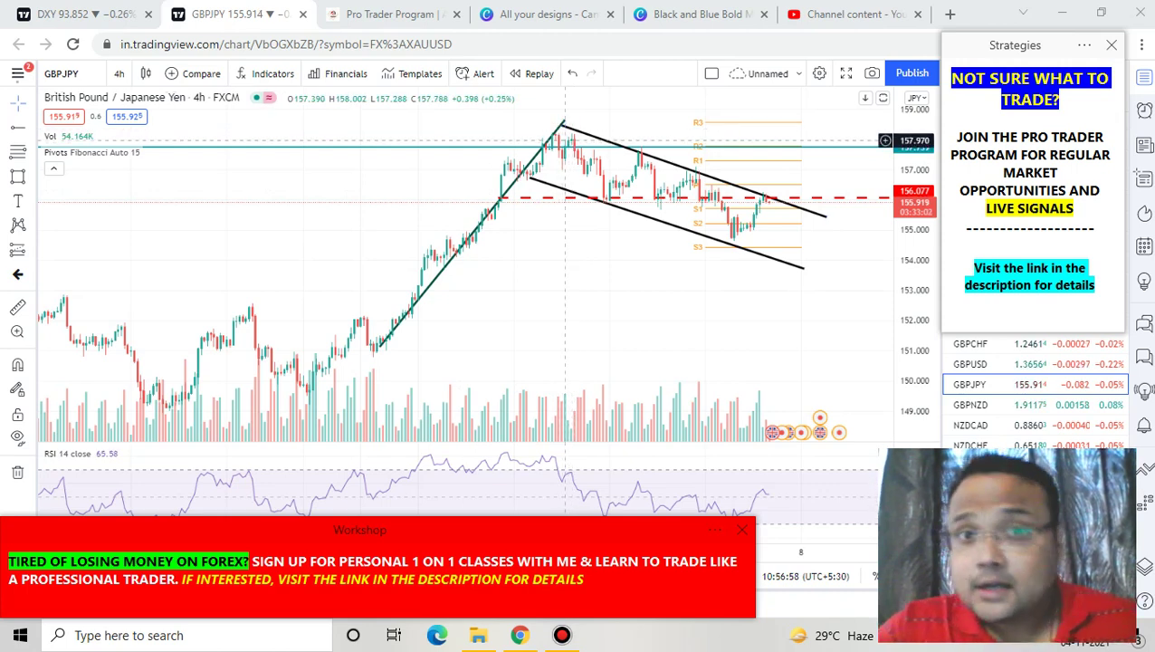
mouse_move(688, 6)
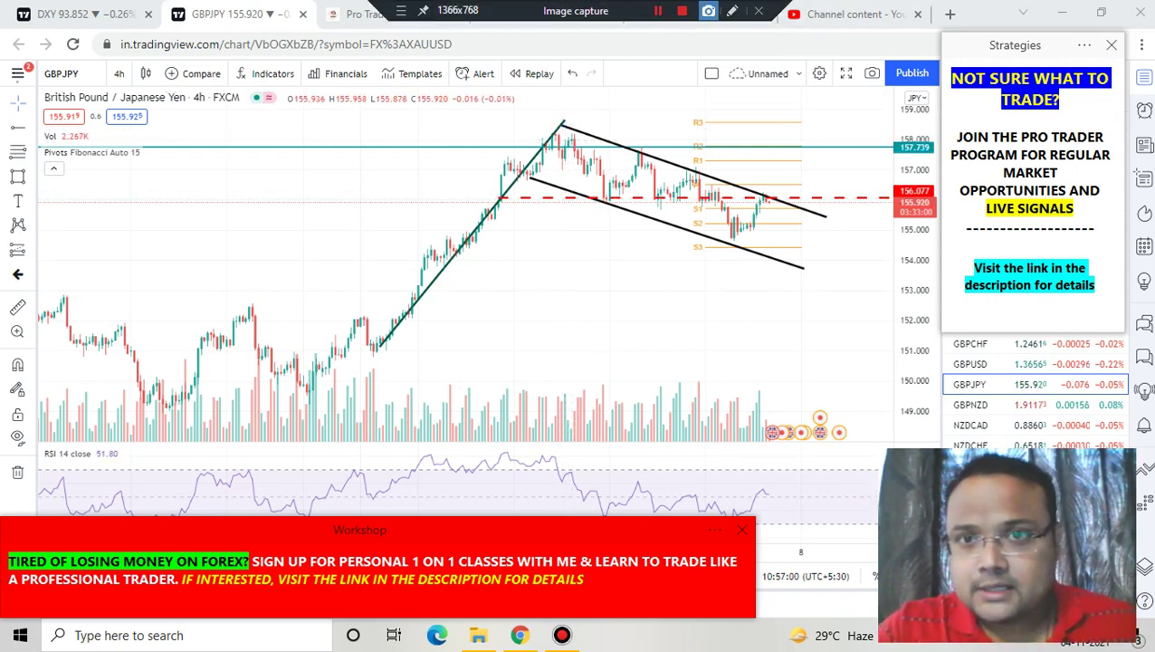
left_click(732, 10)
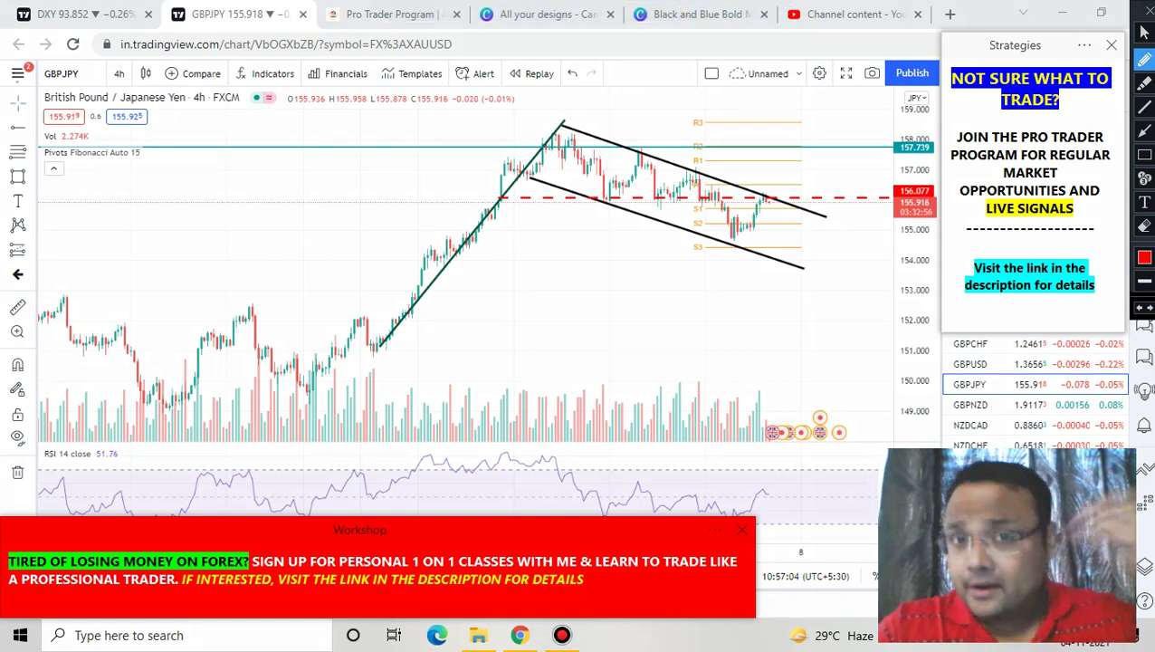
mouse_move(439, 415)
left_mouse_down()
mouse_move(480, 318)
mouse_move(584, 165)
mouse_move(662, 286)
left_mouse_up()
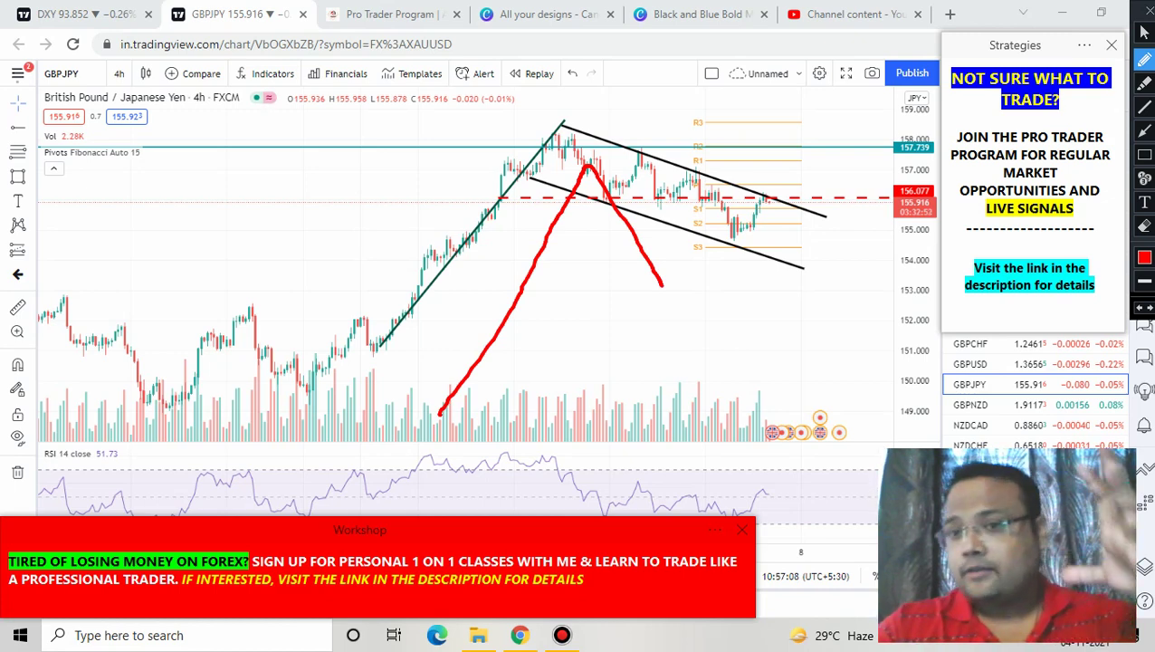
left_click(1147, 11)
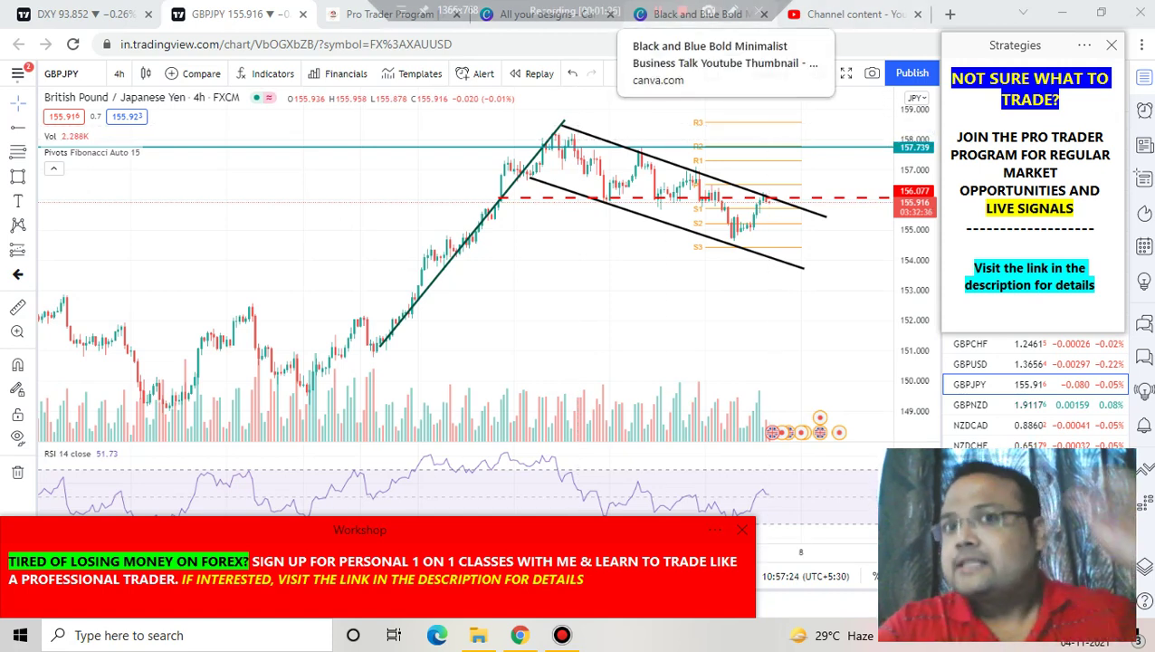
Circle the whole descending channel in red freehand on the chart, and clear the annotation
left_click(731, 11)
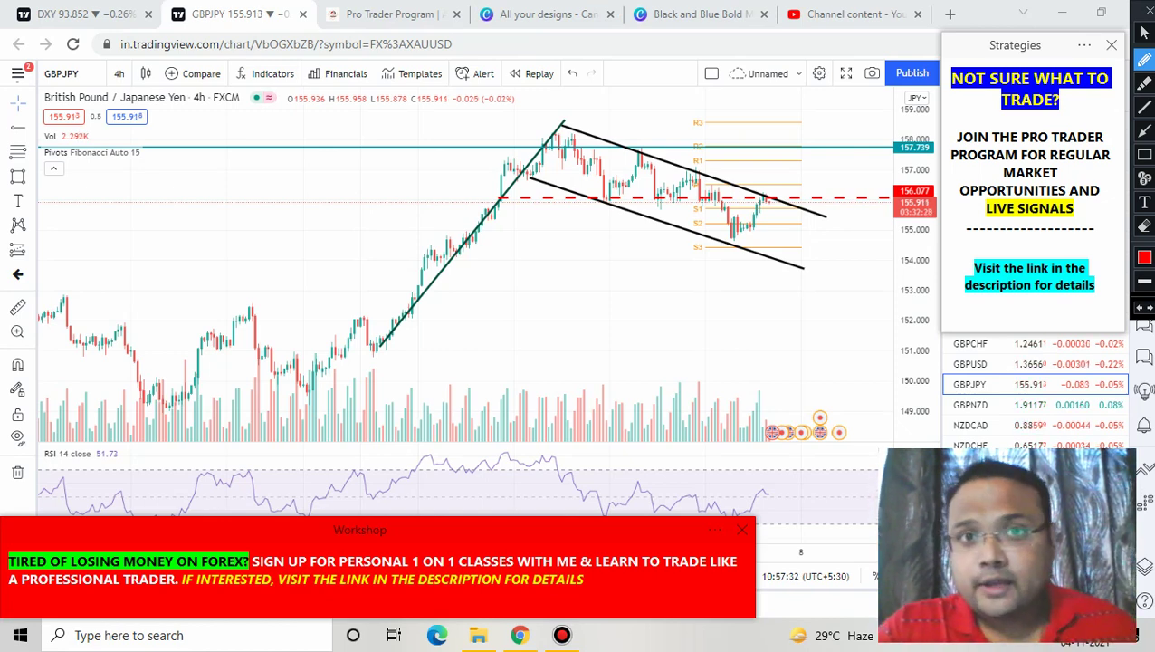
mouse_move(756, 95)
left_mouse_down()
mouse_move(679, 85)
mouse_move(528, 137)
mouse_move(595, 328)
mouse_move(775, 379)
mouse_move(871, 206)
mouse_move(722, 86)
left_mouse_up()
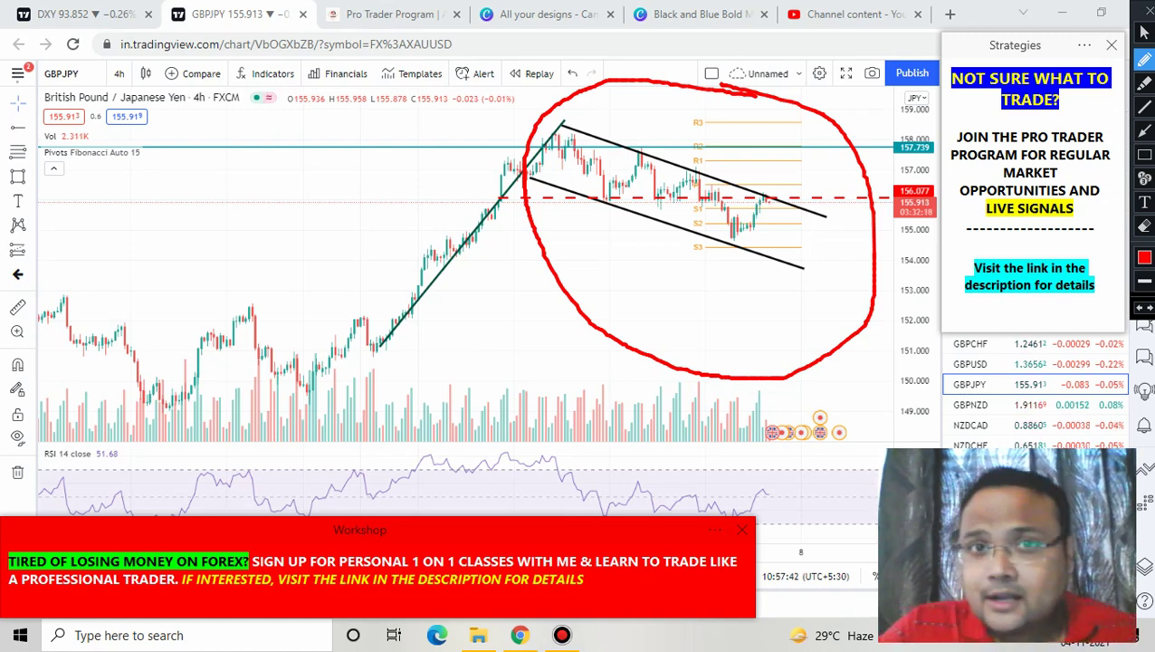
key("Escape")
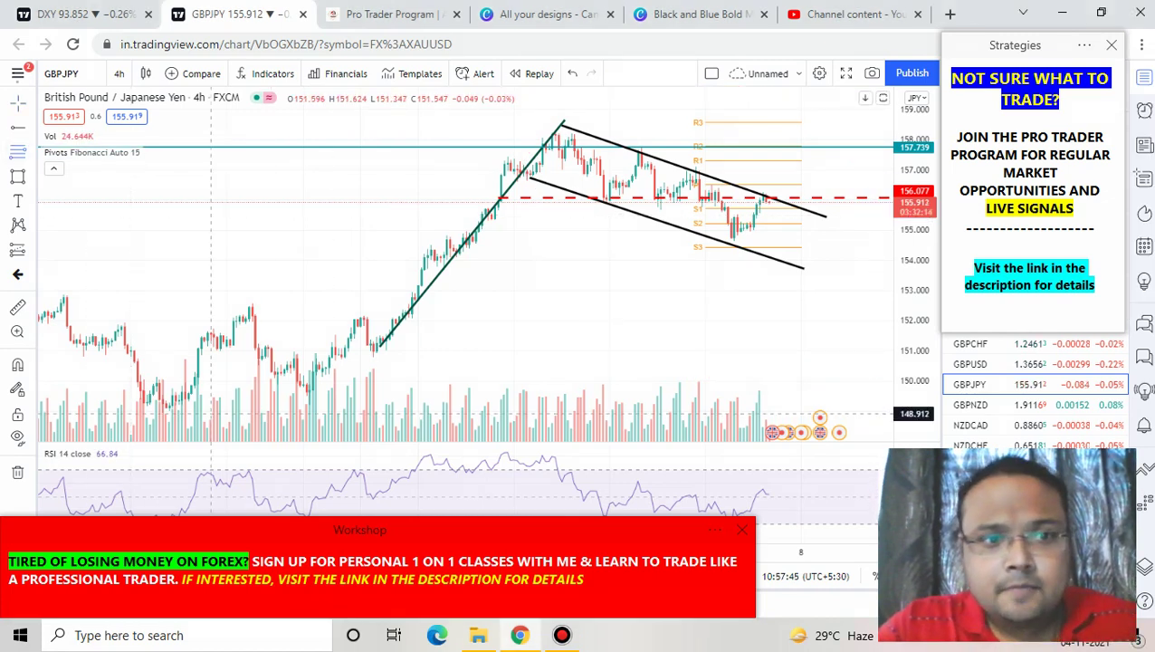
Draw a Fibonacci retracement from the swing low at 148.980 to the high at 158.218, and mark the bounces at its 0.236 level in red
mouse_move(265, 412)
left_mouse_down()
mouse_move(661, 228)
mouse_move(798, 133)
left_mouse_up()
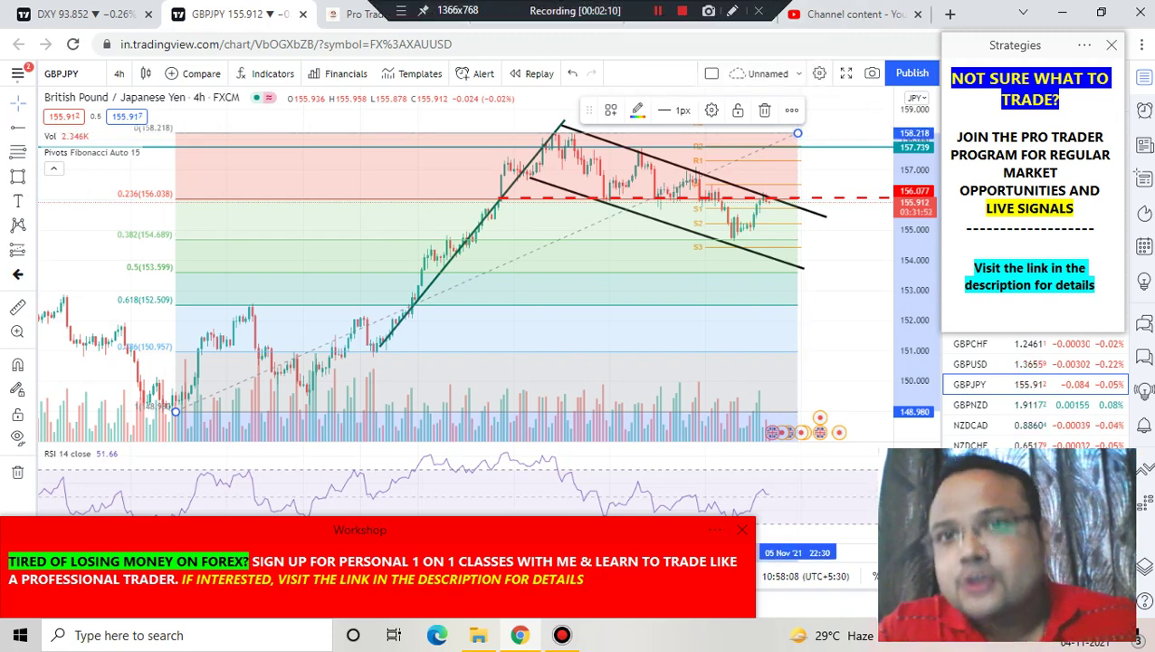
left_click(732, 10)
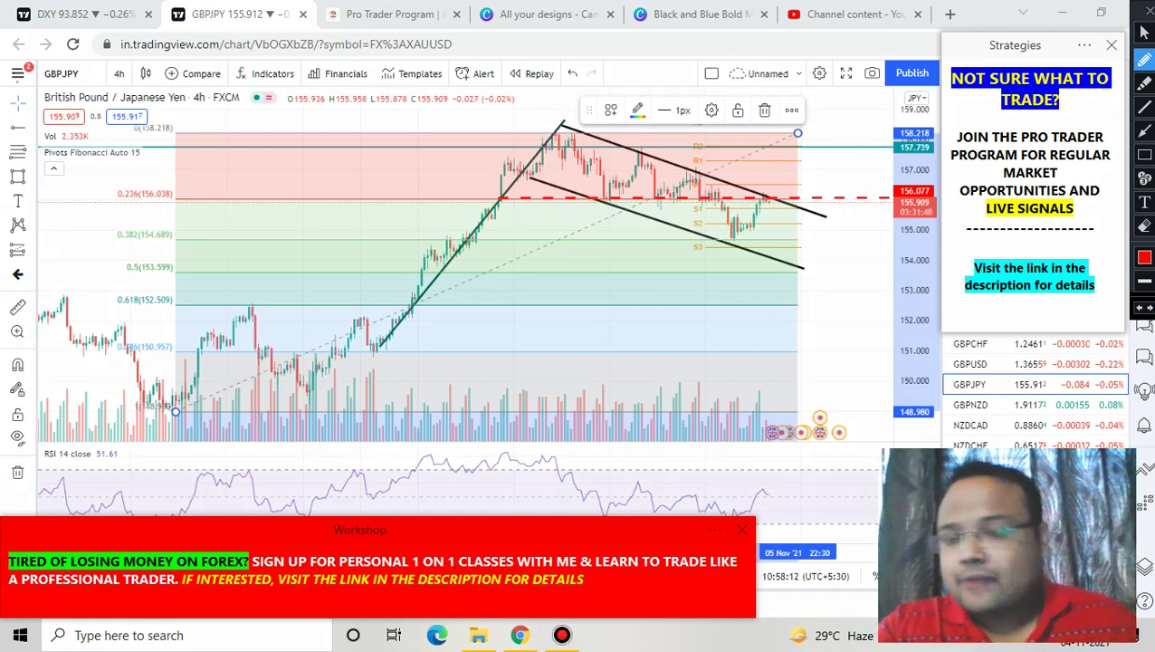
mouse_move(685, 177)
left_mouse_down()
mouse_move(710, 194)
mouse_move(759, 120)
left_mouse_up()
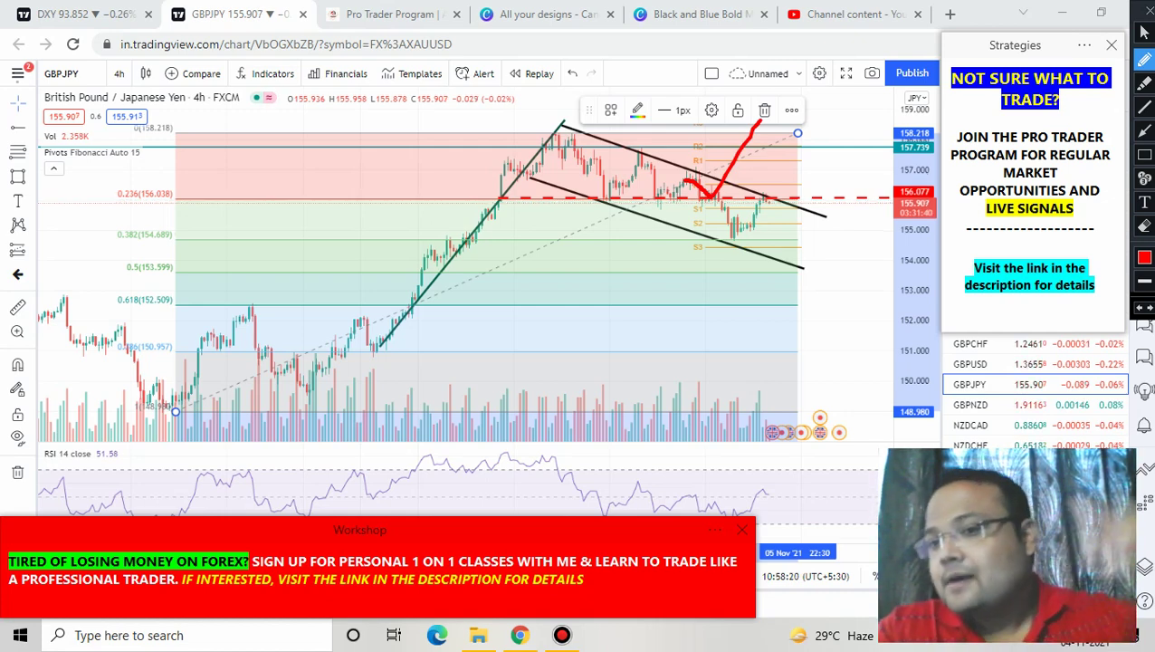
left_click_drag(582, 199, 637, 199)
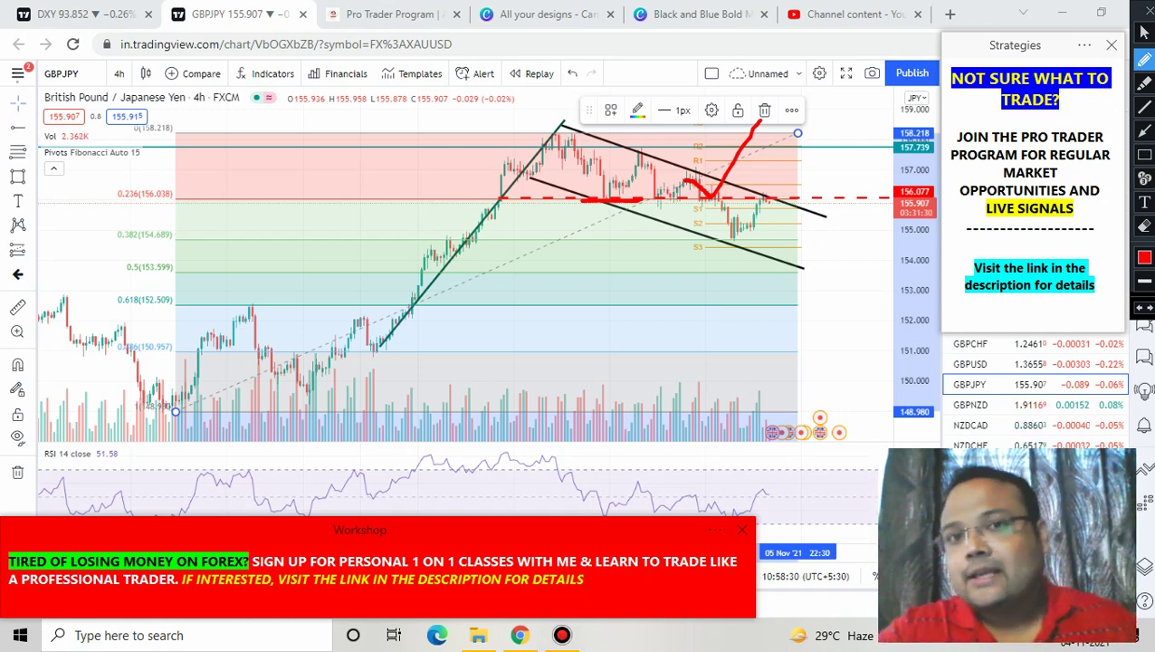
Trace the upper and lower lines of the descending channel in red freehand, and clear the annotations
left_click_drag(543, 116, 867, 220)
left_click_drag(518, 172, 853, 300)
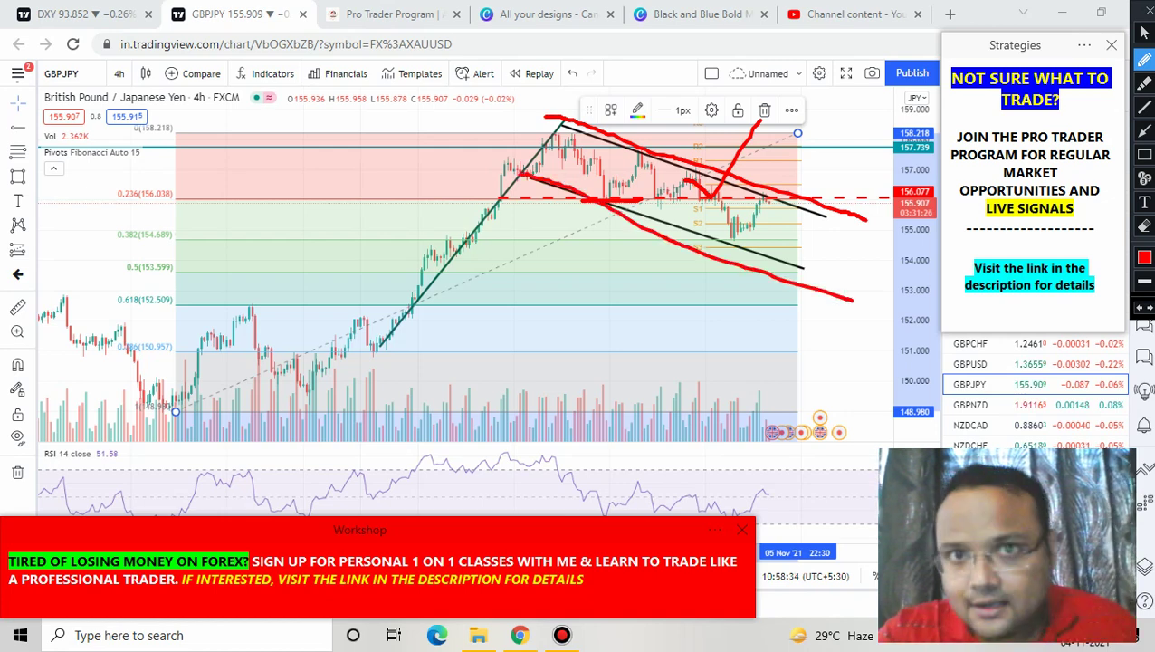
key("Escape")
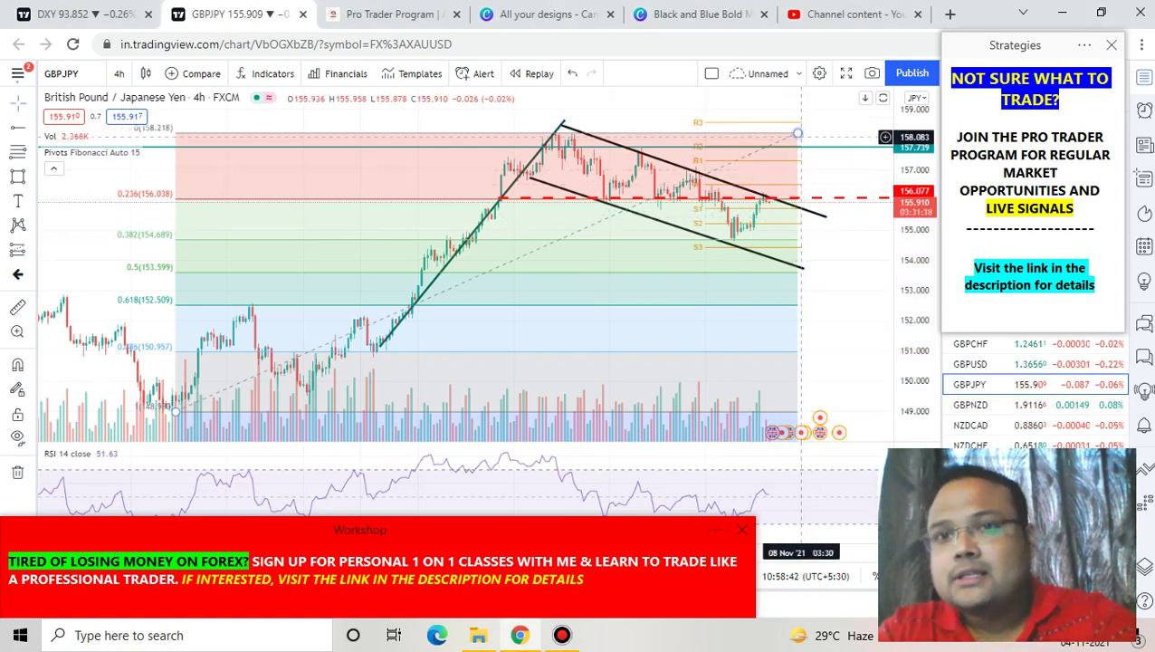
Delete the Fibonacci retracement from the chart
left_click(798, 134)
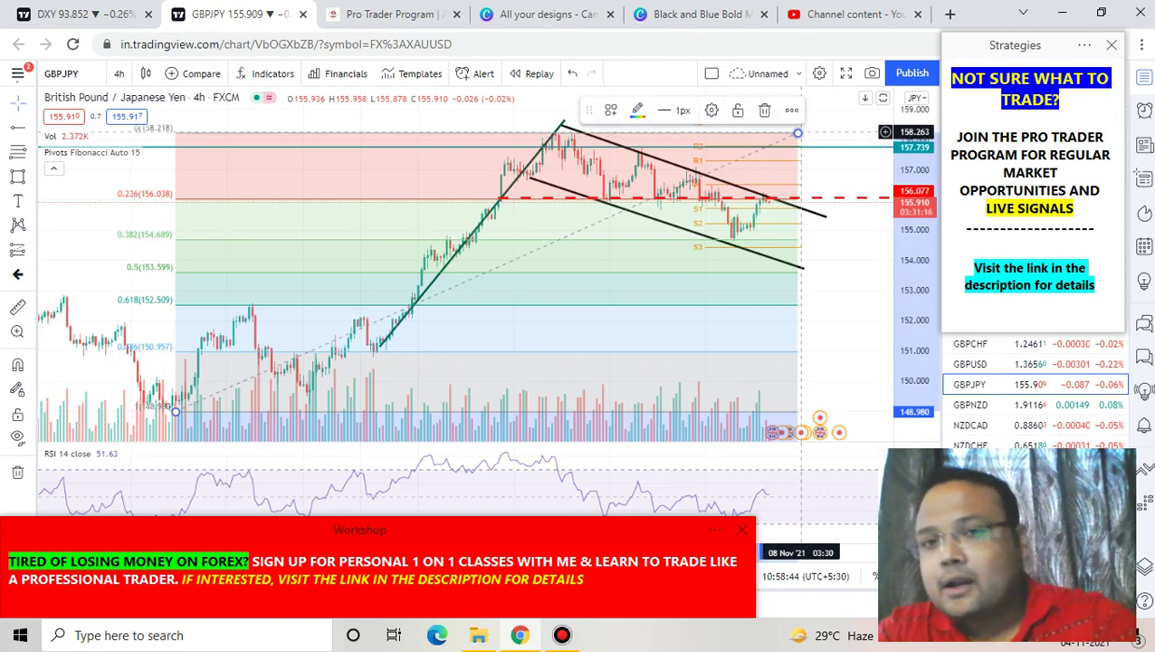
key("Delete")
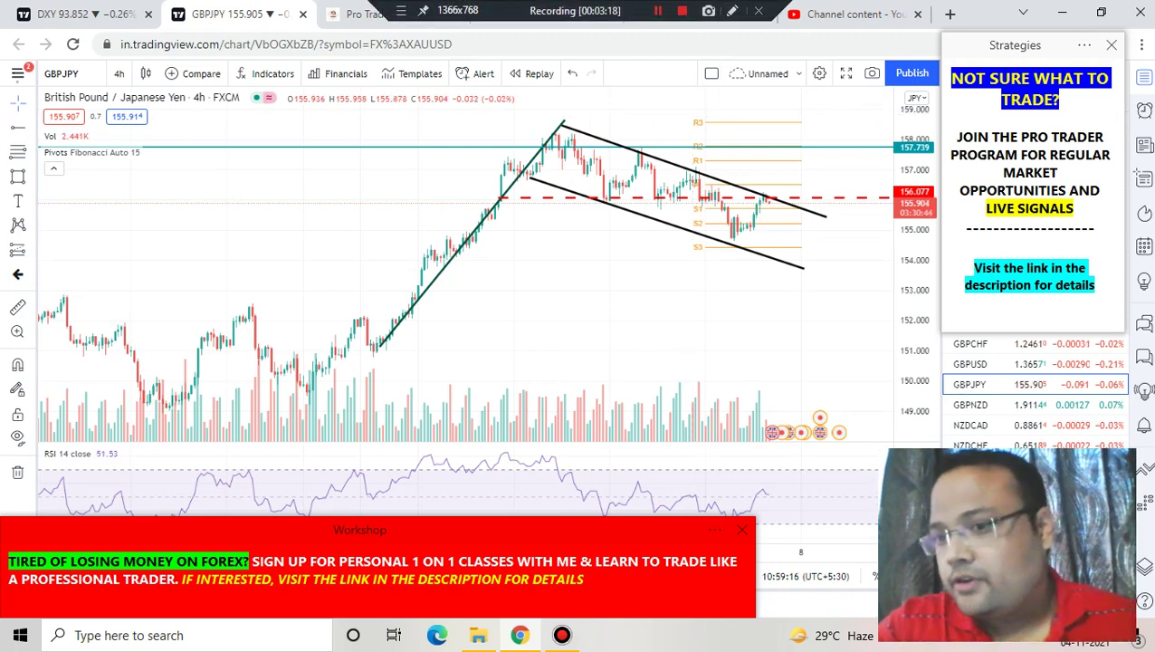
Trace both channel lines in red, sketch a price rejection at the upper line, and clear the annotations
left_click(731, 11)
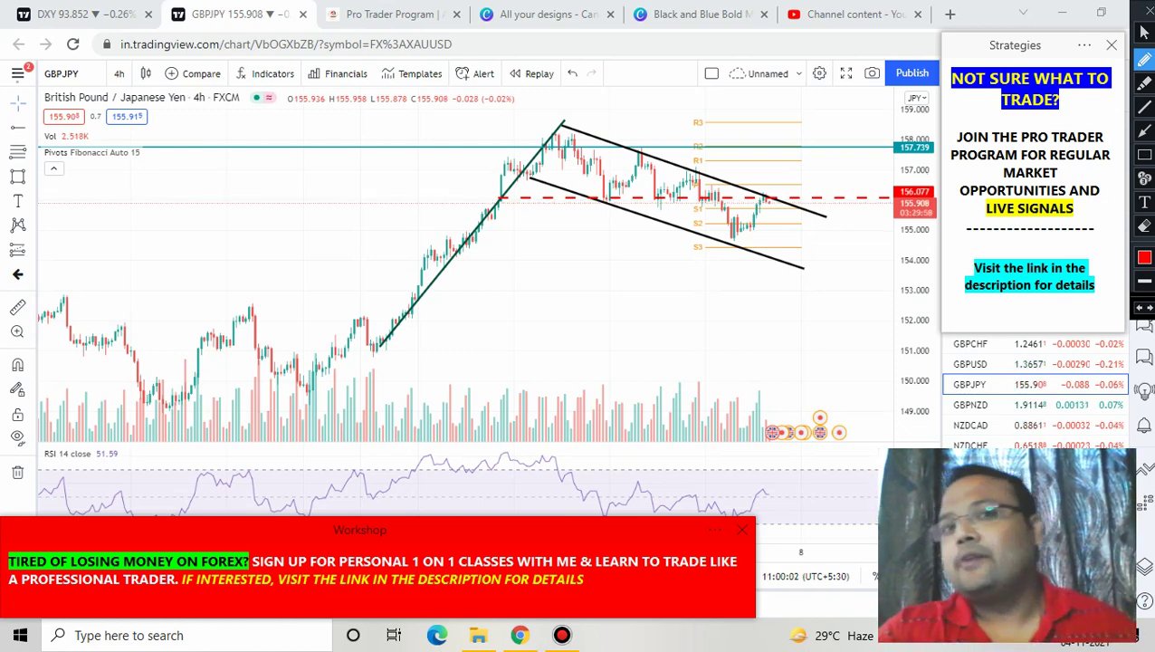
left_click_drag(554, 122, 824, 220)
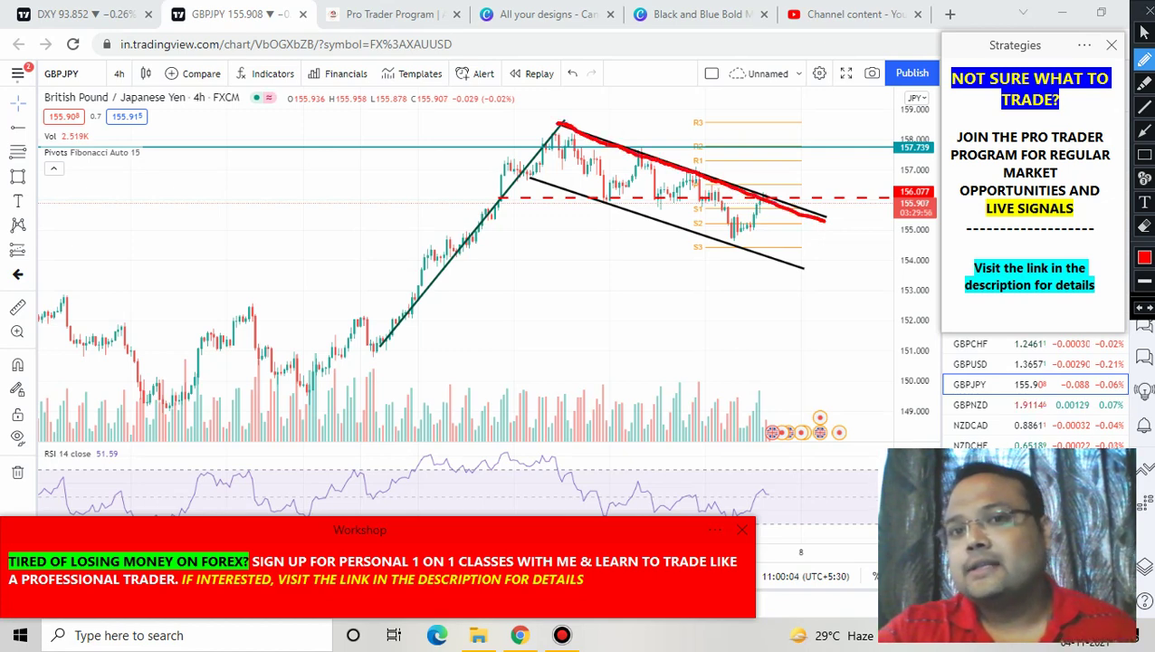
left_click_drag(520, 172, 835, 285)
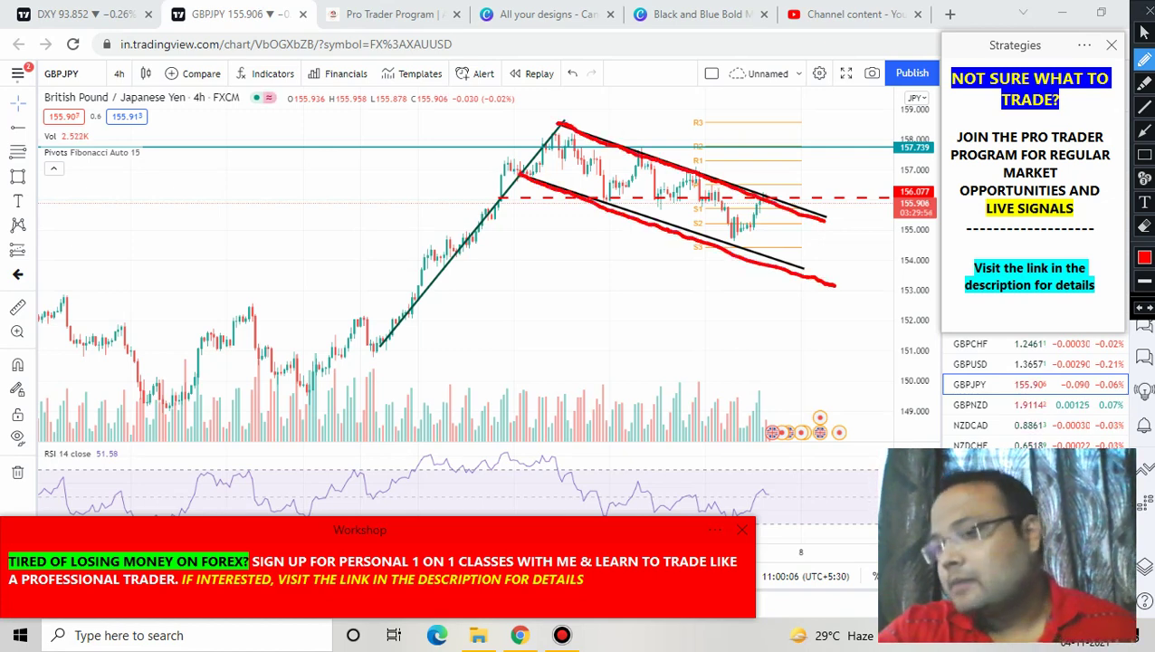
mouse_move(761, 214)
left_mouse_down()
mouse_move(771, 194)
mouse_move(797, 234)
left_mouse_up()
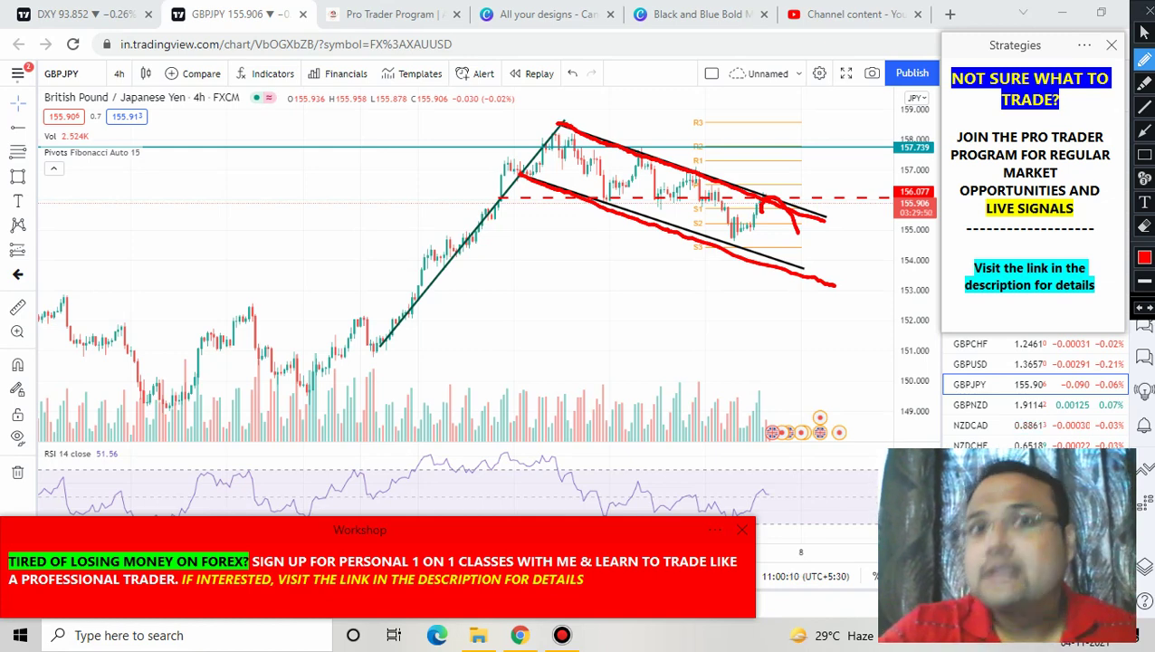
left_click(1145, 10)
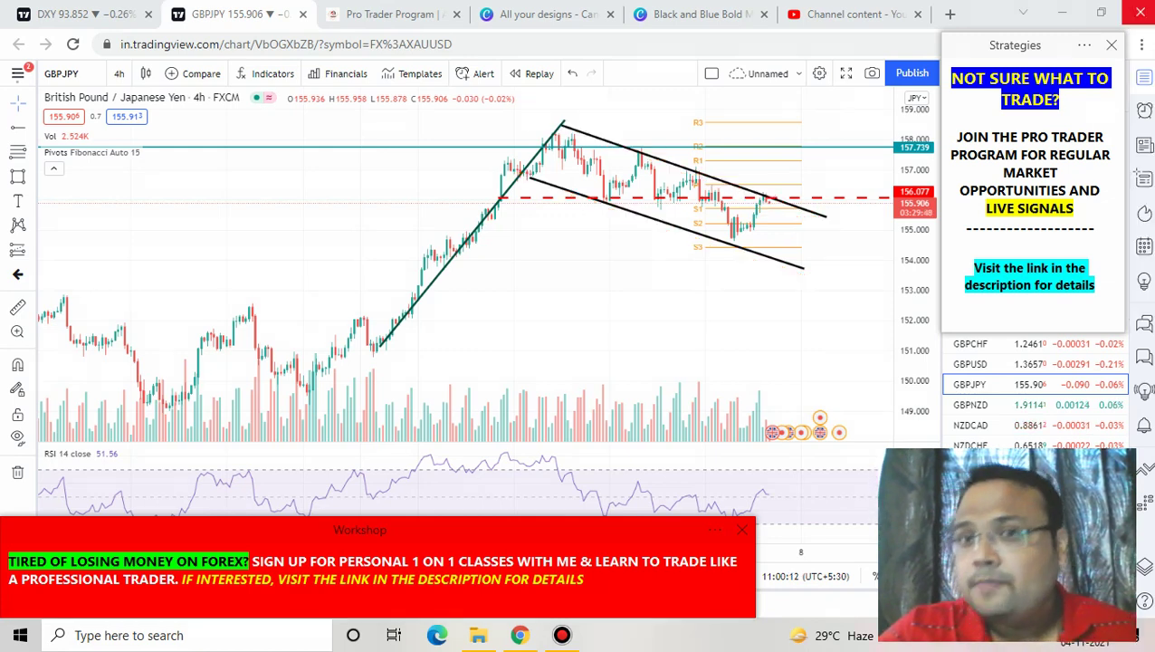
Circle and mark up the latest candles at the channel's upper line near 156.077 in red freehand, and clear the annotations
scroll(548, 237, "up", 8)
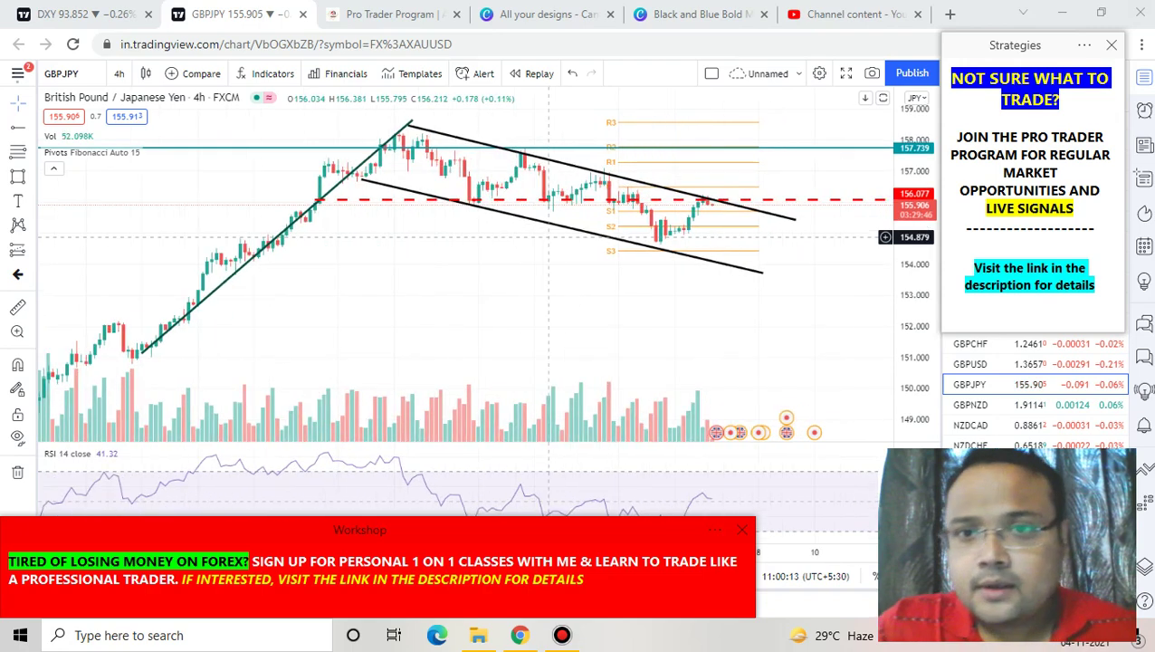
left_click_drag(546, 237, 666, 183)
key("ctrl+shift+d")
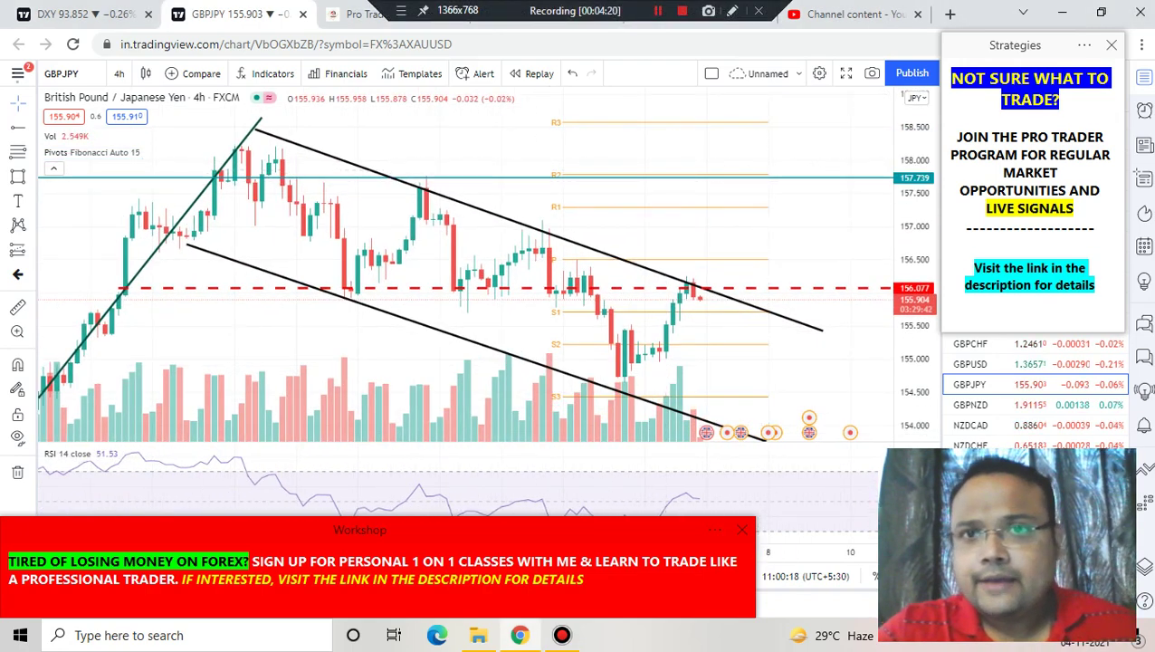
mouse_move(722, 253)
left_mouse_down()
mouse_move(686, 317)
mouse_move(728, 270)
mouse_move(713, 258)
left_mouse_up()
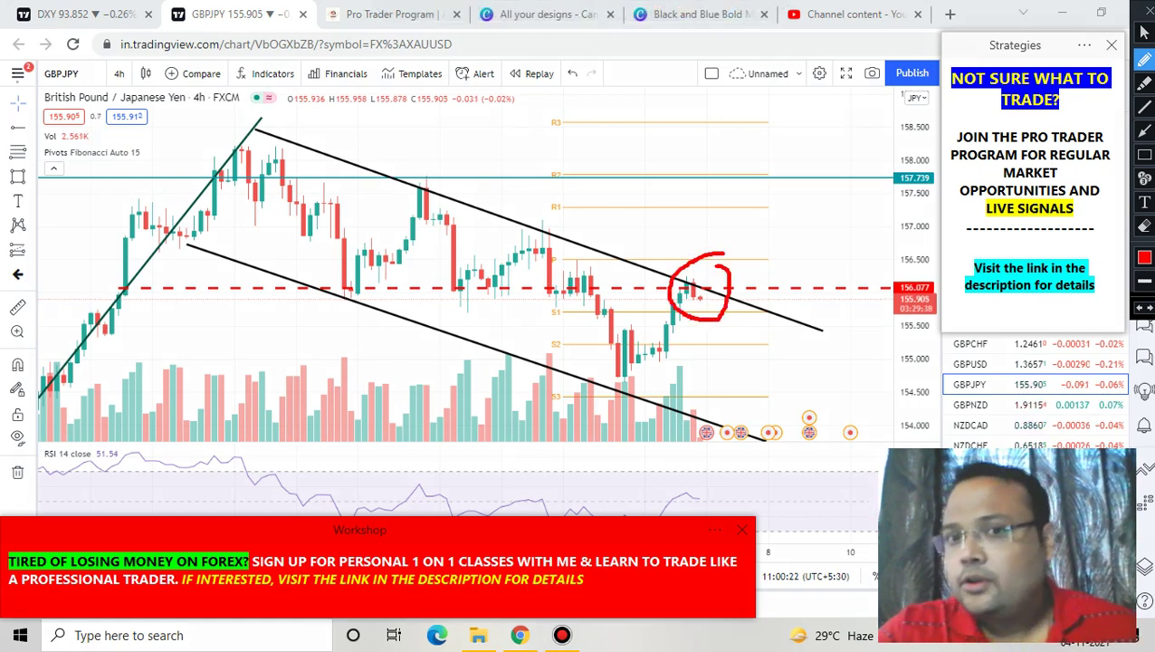
mouse_move(699, 297)
left_mouse_down()
mouse_move(711, 324)
mouse_move(673, 328)
mouse_move(717, 299)
left_mouse_up()
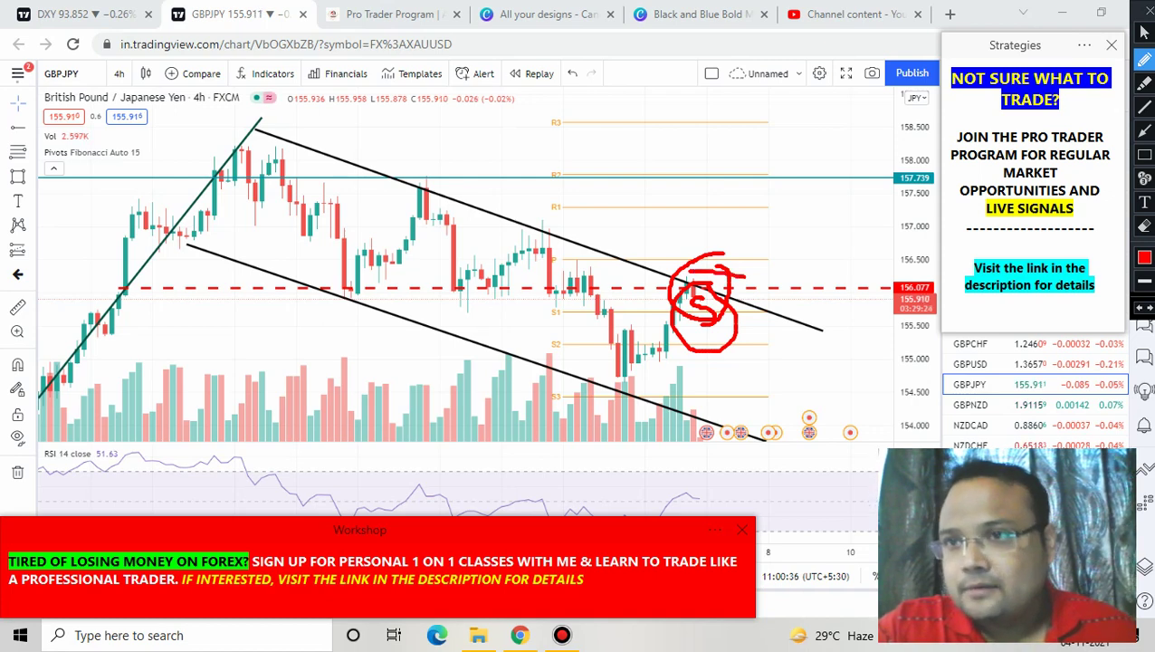
key("Escape")
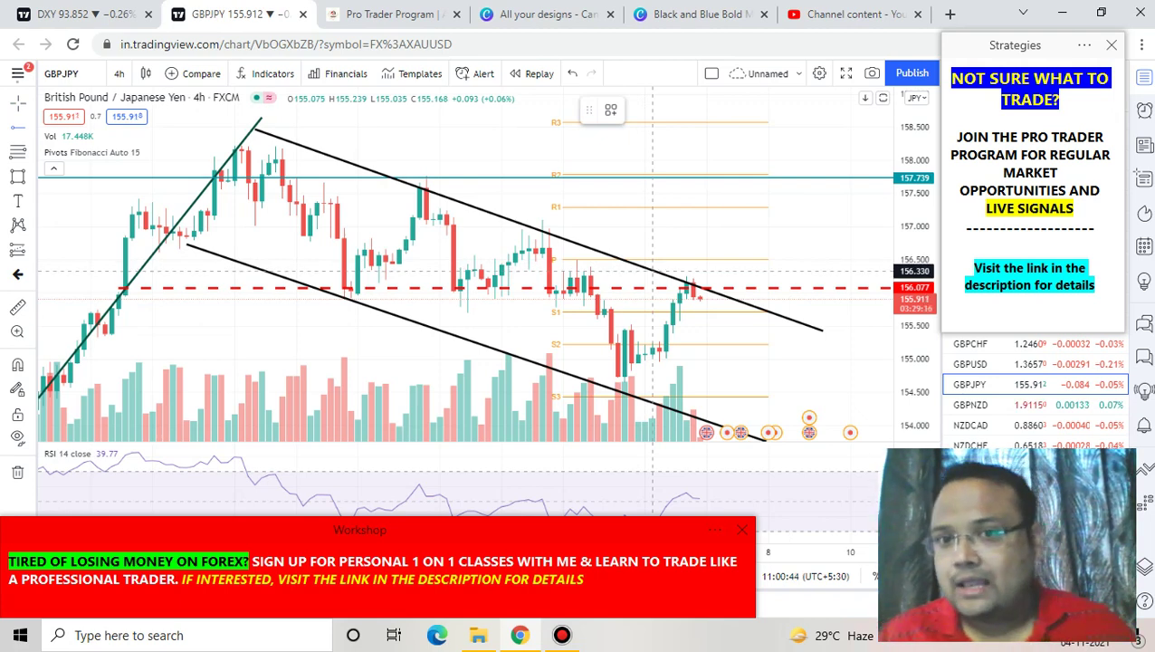
Sketch a red projected path dipping from the latest candle and rallying above the upper channel line, and clear it
scroll(709, 146, "down", 3)
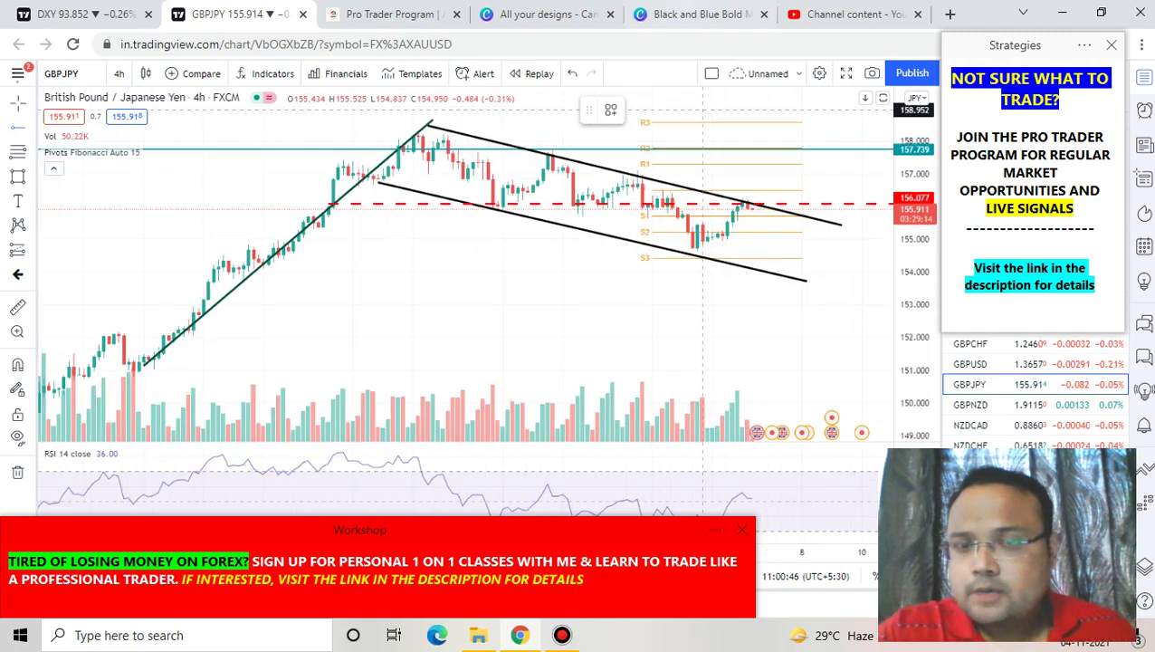
key("ctrl+alt+d")
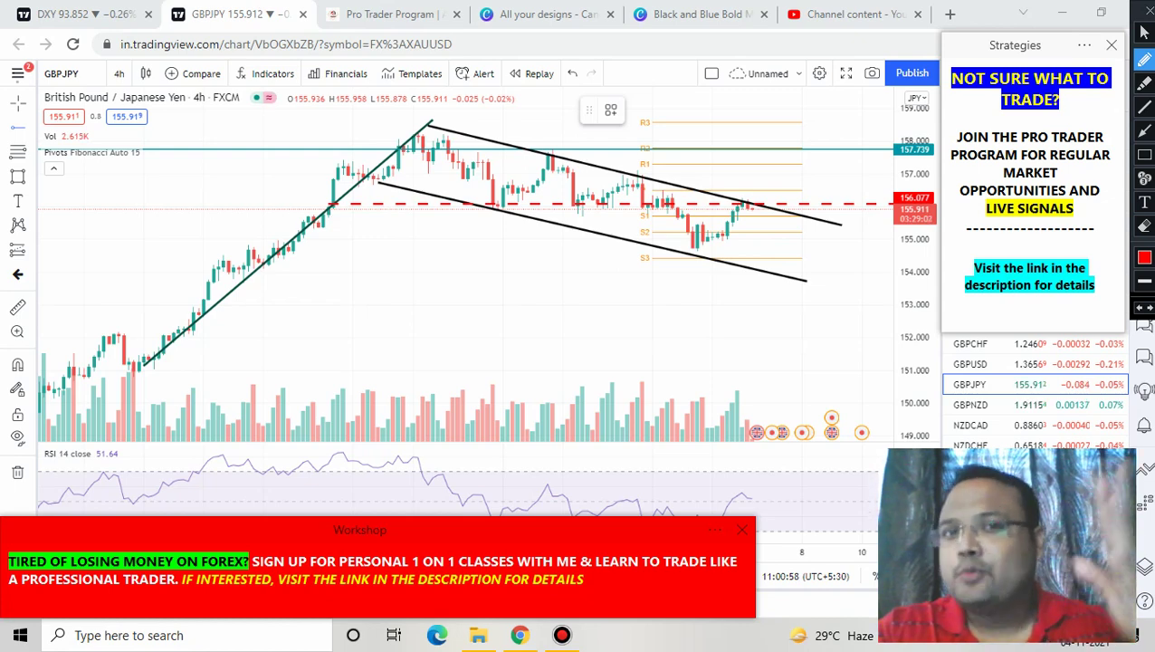
left_click_drag(746, 205, 764, 240)
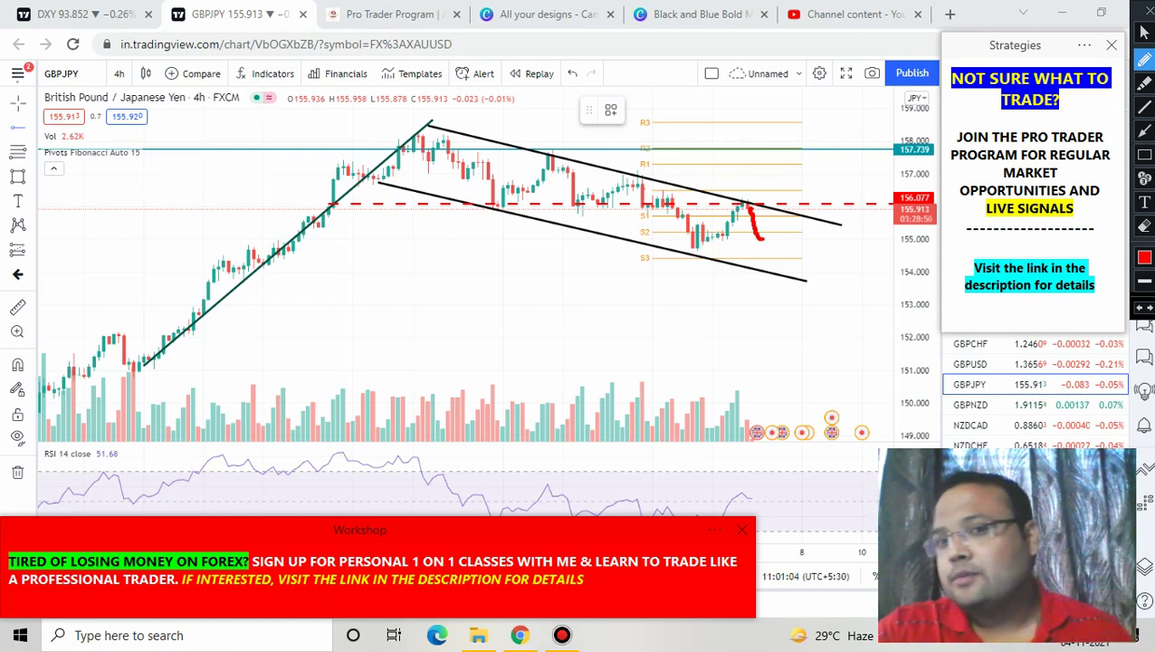
left_click_drag(766, 239, 808, 188)
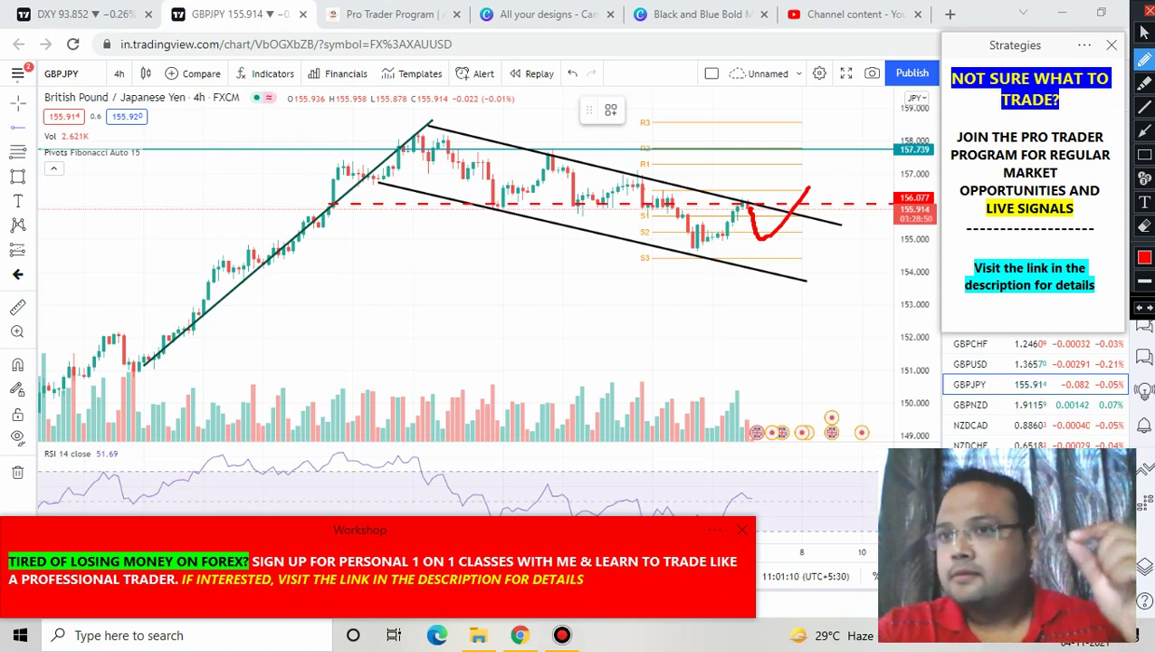
left_click(1146, 10)
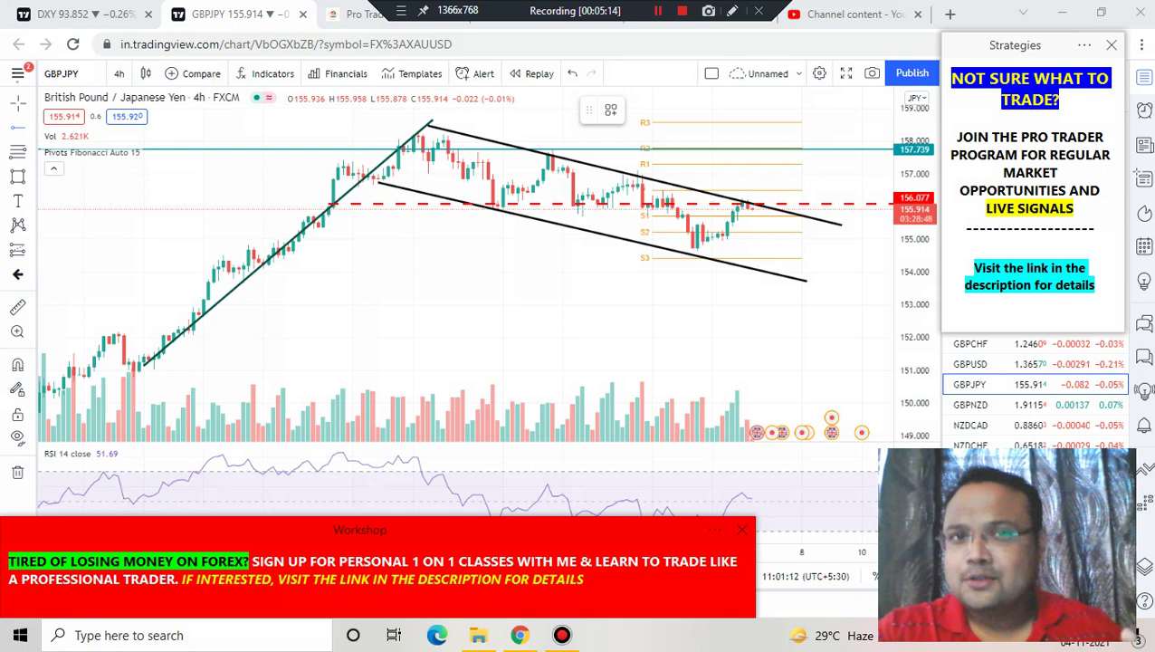
Place numbered marker 1 on the latest candle and sketch a red breakout and pullback path with a rise above the upper channel line
left_click(731, 10)
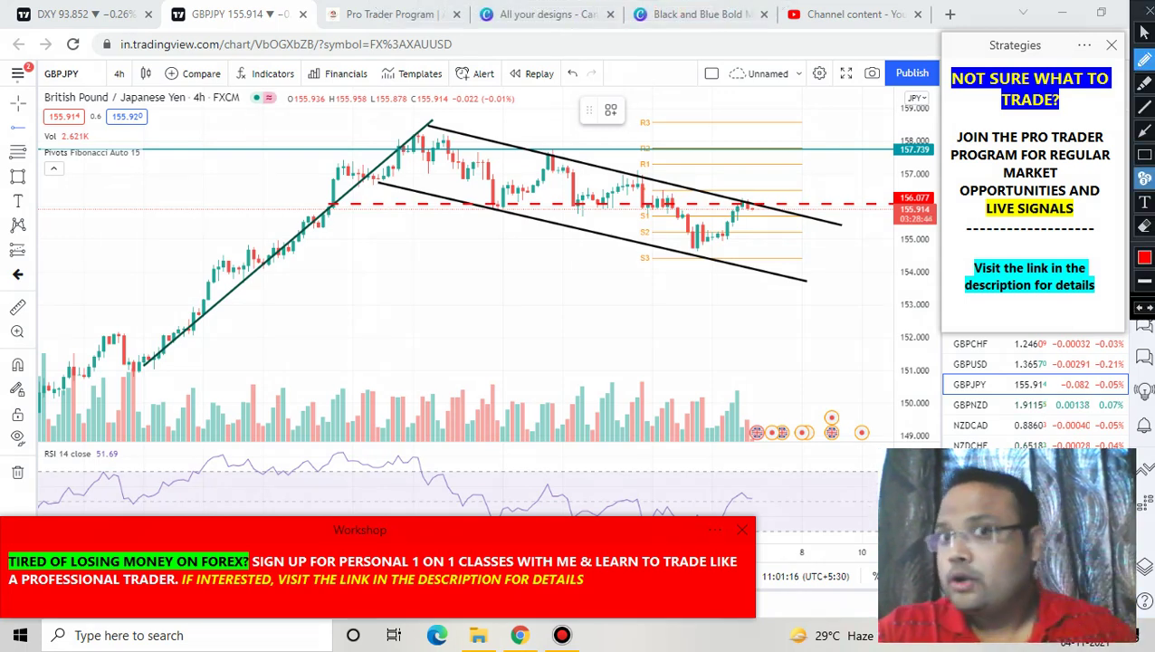
left_click(1144, 178)
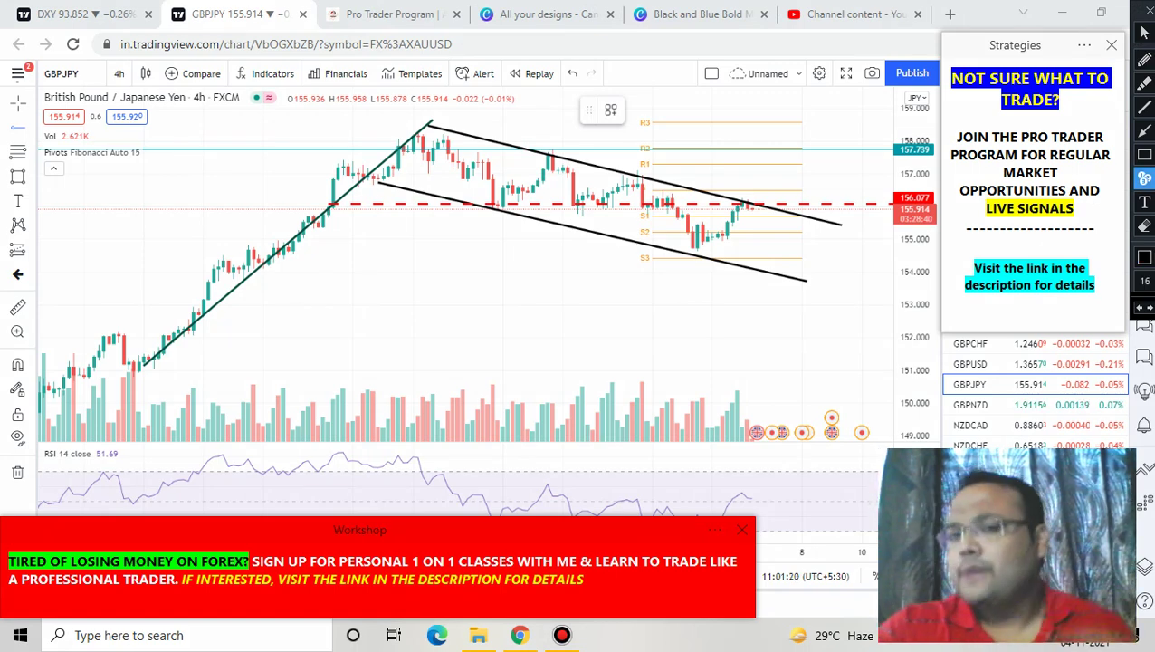
left_click(755, 212)
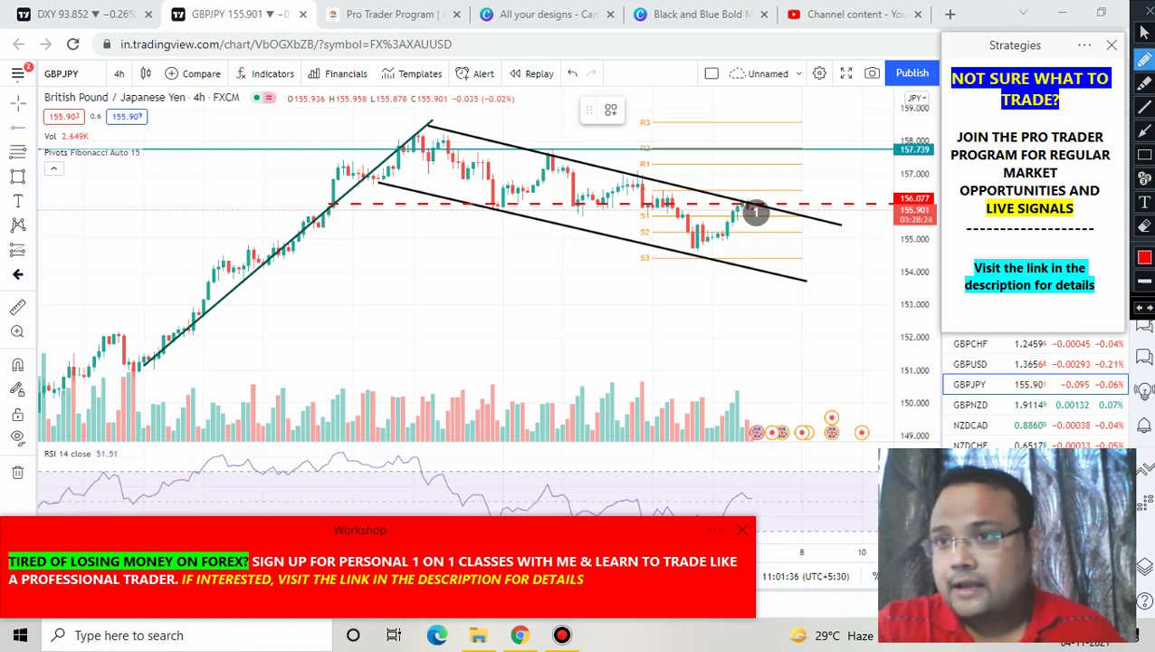
mouse_move(777, 225)
left_mouse_down()
mouse_move(794, 190)
mouse_move(781, 187)
mouse_move(809, 214)
left_mouse_up()
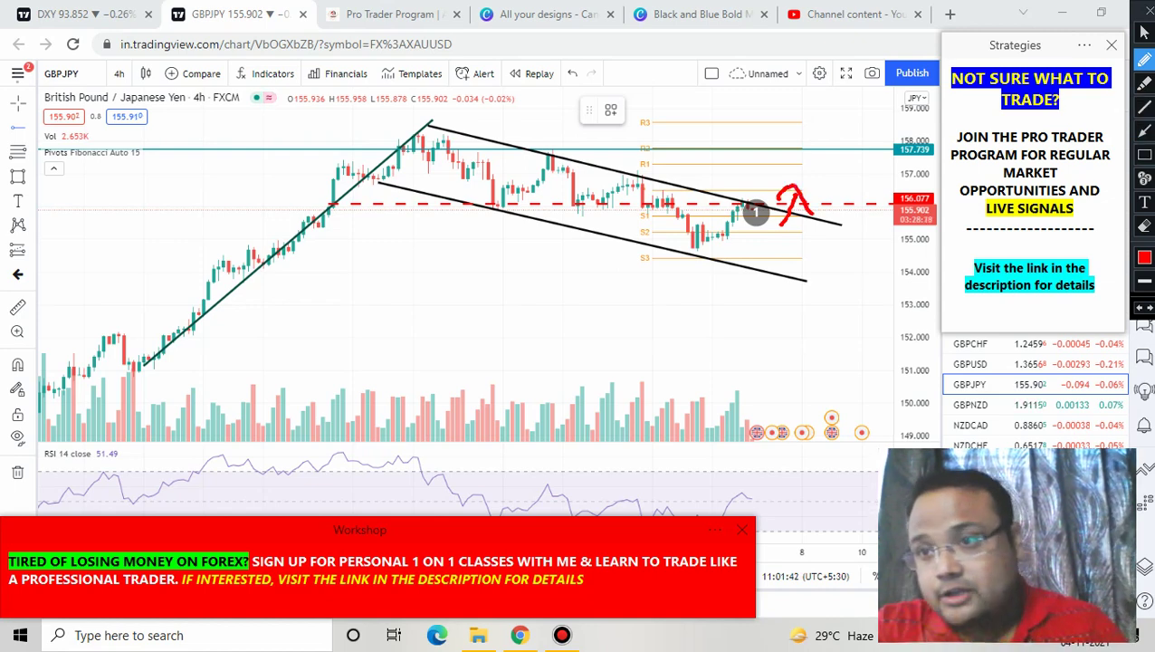
Place numbered marker 2 above the dashed 156.077 level, beside the red breakout sketch
left_click(1144, 179)
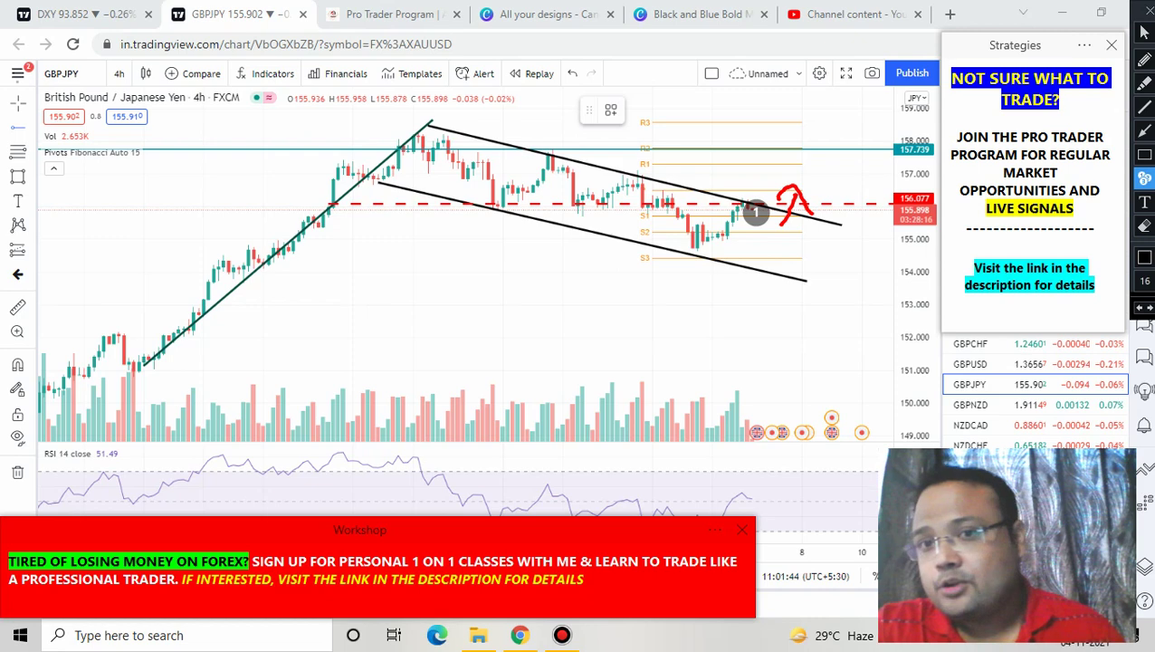
left_click(755, 212)
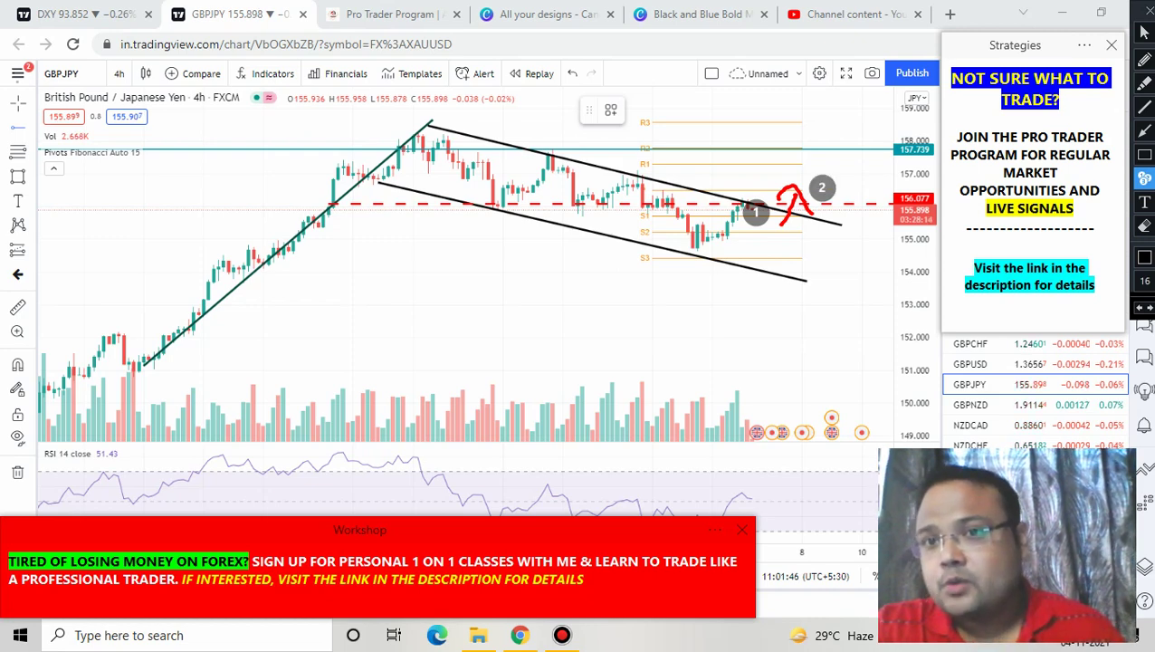
left_click(822, 187)
Write the price 156.10 in large red freehand digits below the channel and circle it
left_click(1144, 60)
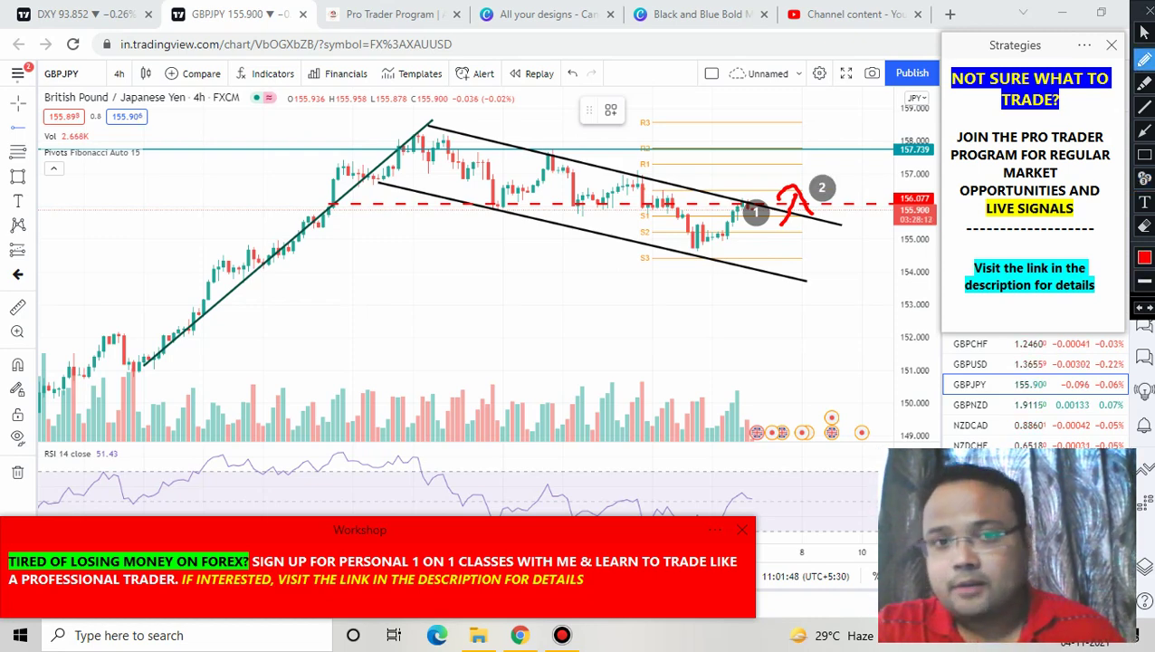
left_click_drag(475, 288, 494, 412)
left_click_drag(558, 288, 541, 291)
mouse_move(527, 296)
left_mouse_down()
mouse_move(525, 366)
mouse_move(548, 410)
left_mouse_up()
left_click_drag(618, 281, 620, 380)
left_click(666, 281)
left_click_drag(667, 282, 667, 360)
mouse_move(728, 295)
left_mouse_down()
mouse_move(717, 351)
mouse_move(734, 295)
left_mouse_up()
mouse_move(753, 270)
left_mouse_down()
mouse_move(661, 242)
mouse_move(722, 442)
mouse_move(778, 271)
left_mouse_up()
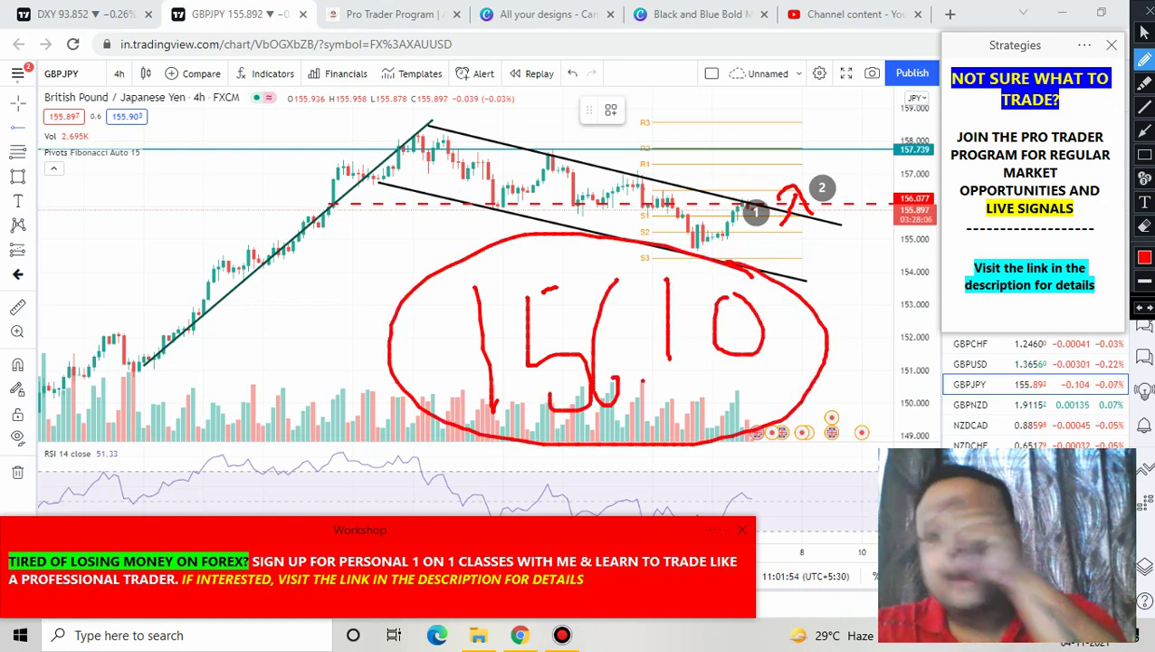